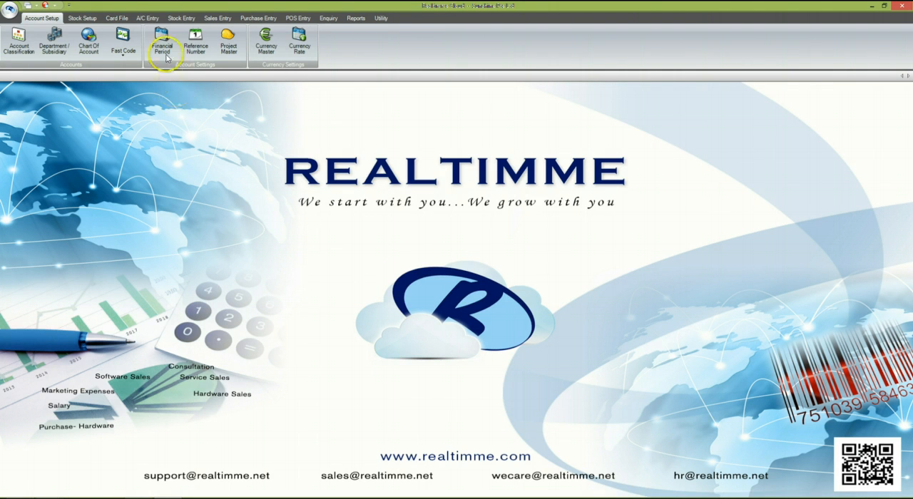
# Create a new G/L receipt and set its G/L account to the contra account D-C001
pyautogui.click(147, 18)
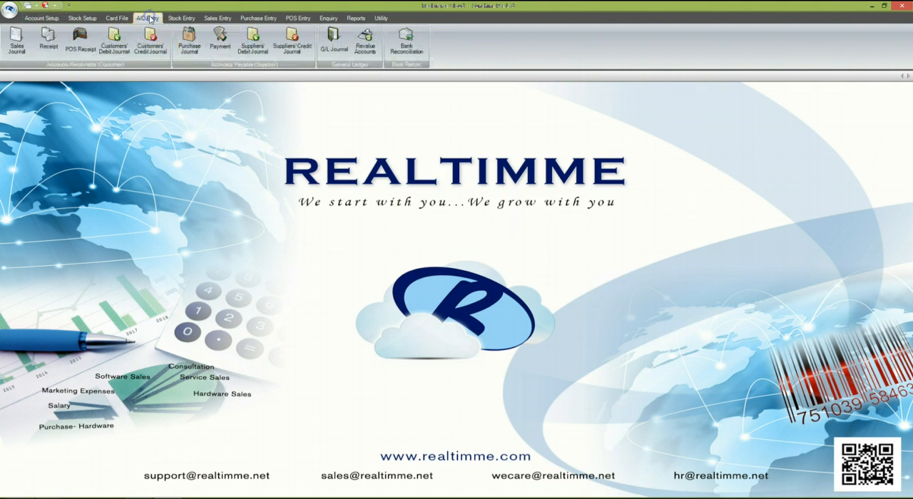
pyautogui.click(47, 44)
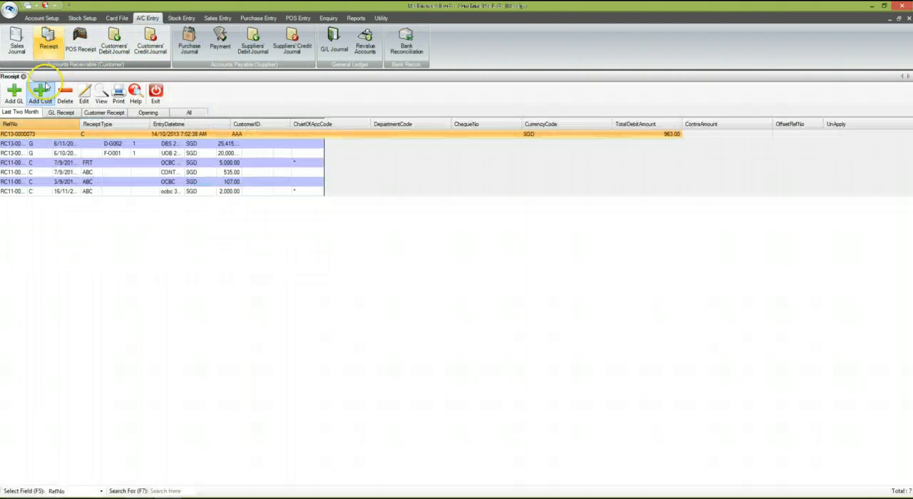
pyautogui.click(14, 94)
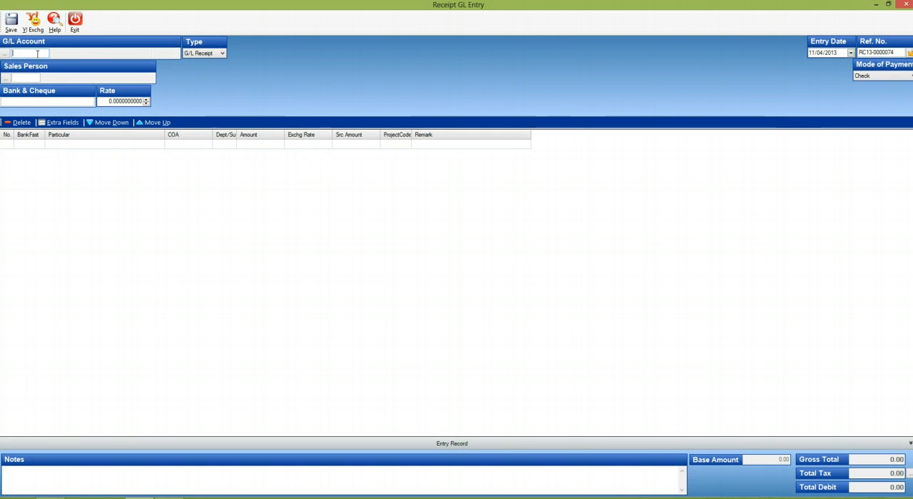
pyautogui.write('contra')
pyautogui.press('Return')
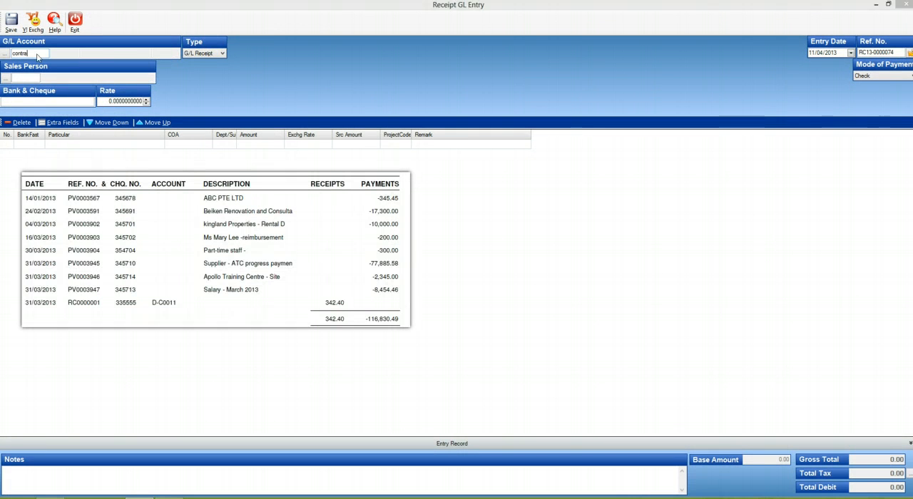
pyautogui.press('Return')
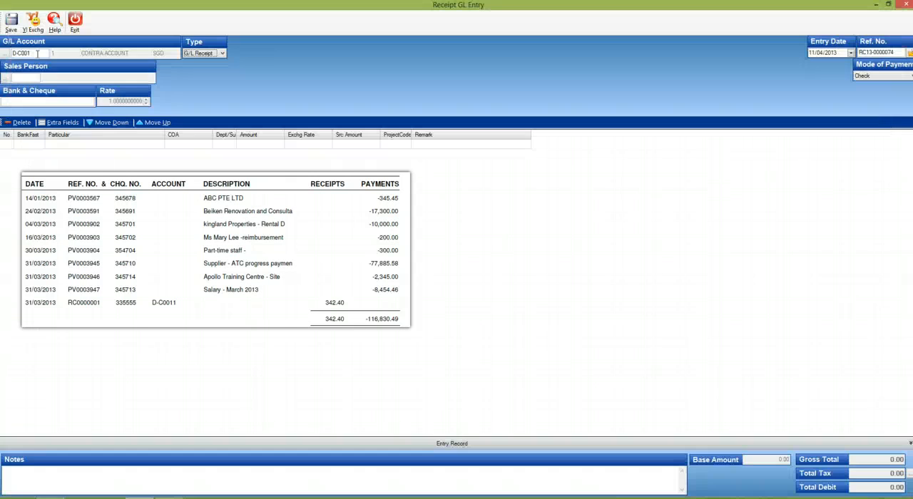
# Set the receipt type to Opening and the entry date to 31/03/2013
pyautogui.click(221, 54)
pyautogui.click(214, 68)
pyautogui.click(811, 53)
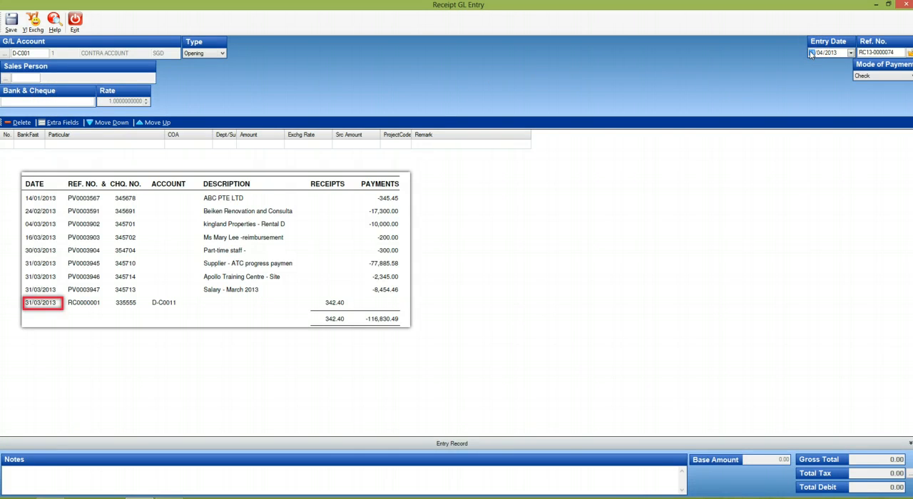
pyautogui.write('31')
pyautogui.press('Right')
pyautogui.write('3')
pyautogui.press('Tab')
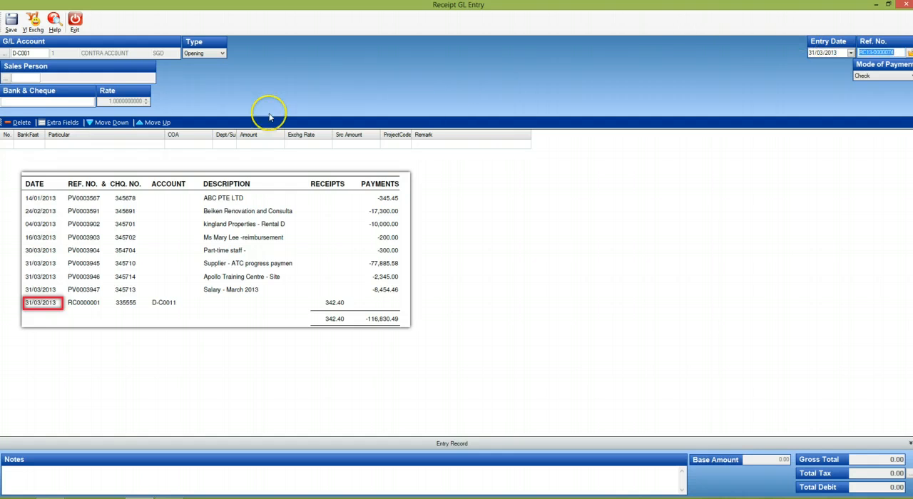
# Add a receipt line for Bank - OCBC (SGD) with an amount of 342.40
pyautogui.click(60, 102)
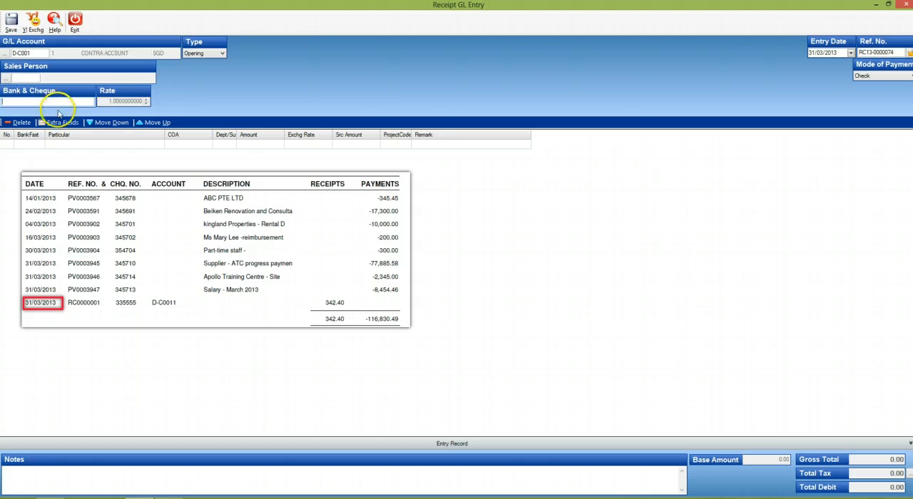
pyautogui.click(38, 147)
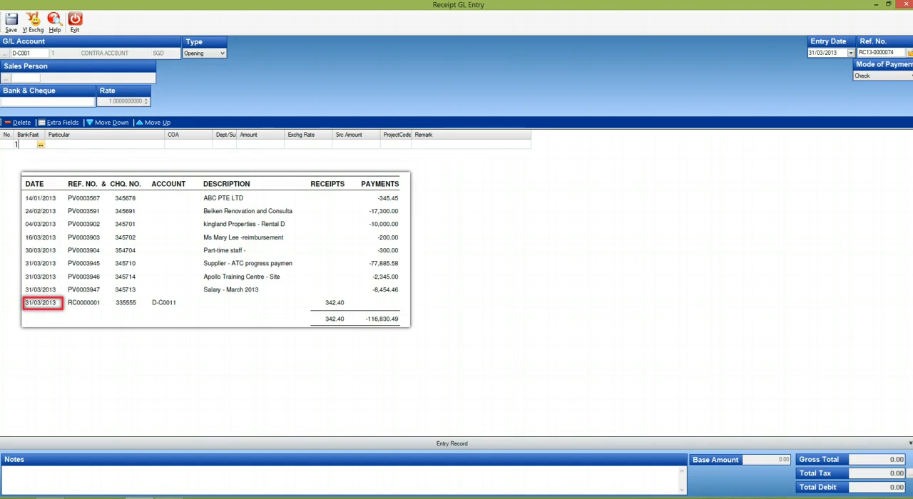
pyautogui.press('Return')
pyautogui.press('Return')
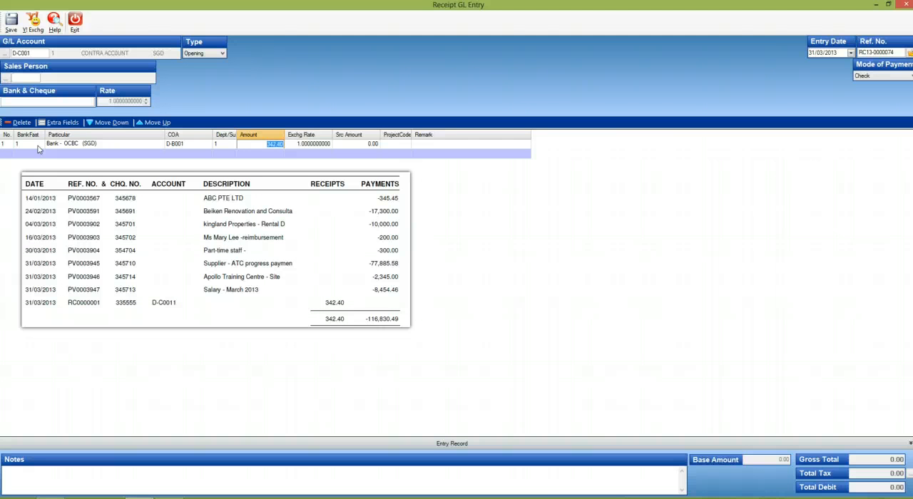
pyautogui.press('Return')
pyautogui.press('Return')
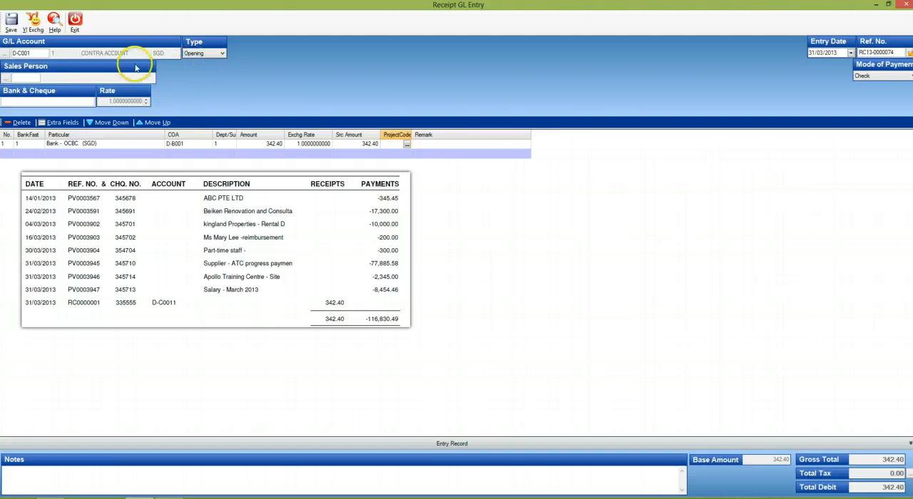
pyautogui.click(222, 54)
pyautogui.click(221, 54)
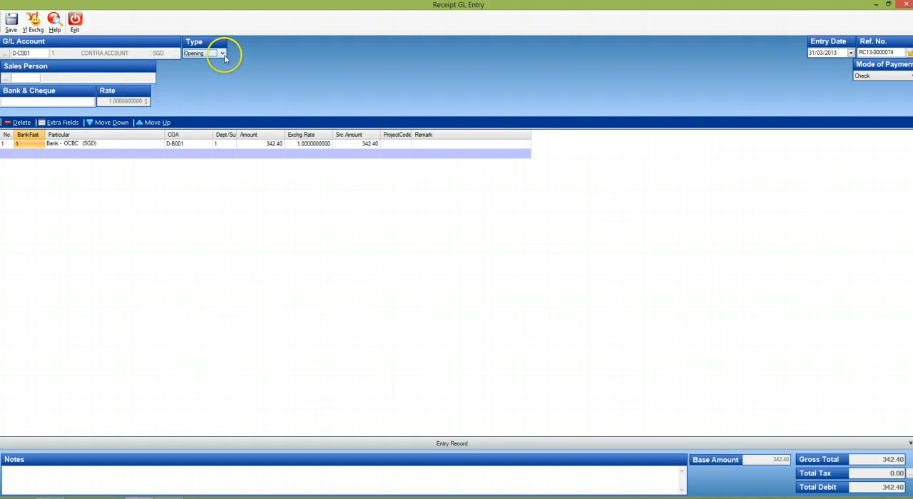
pyautogui.click(226, 61)
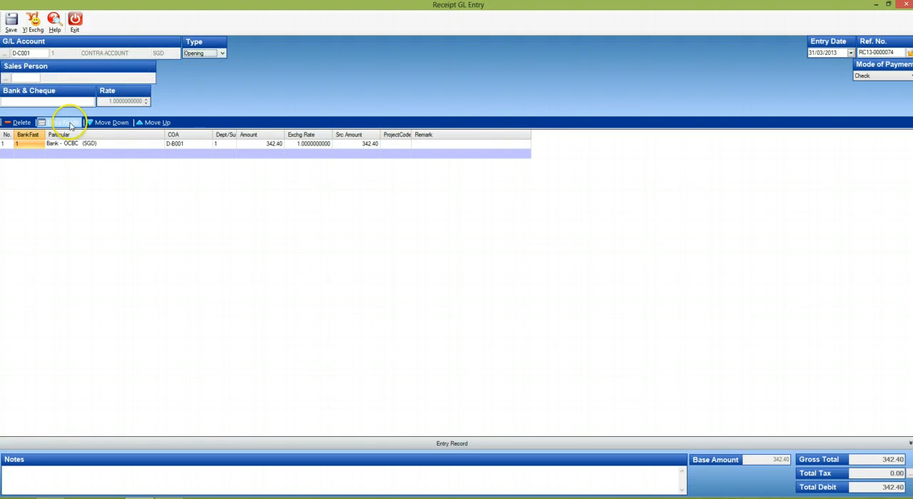
pyautogui.click(33, 147)
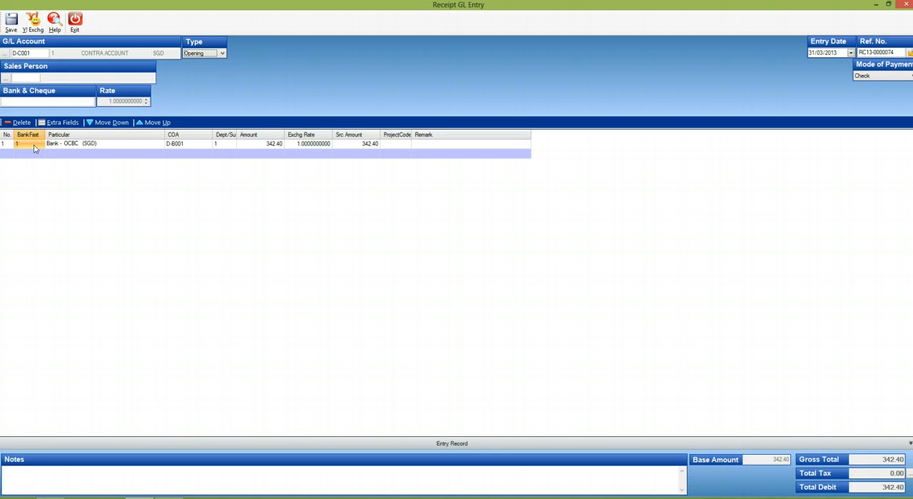
pyautogui.click(35, 52)
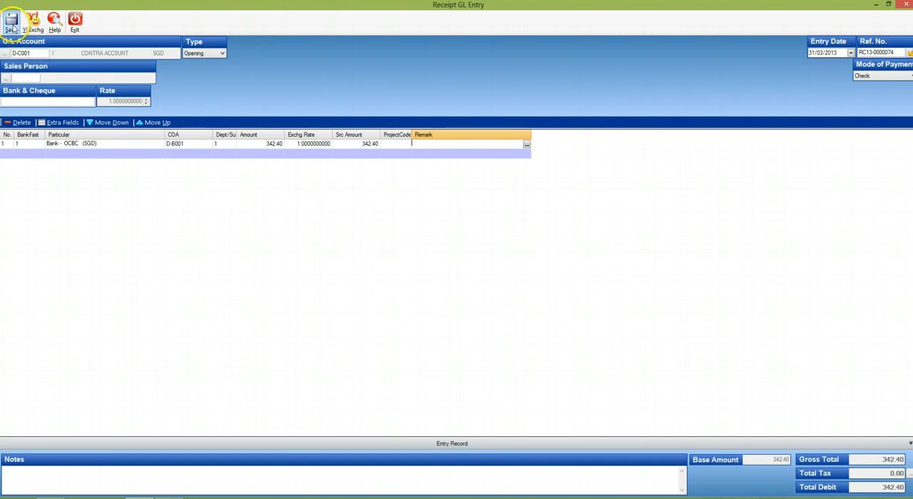
# Save the receipt with the Print Later option, then exit the receipt entry and the receipt list
pyautogui.click(12, 28)
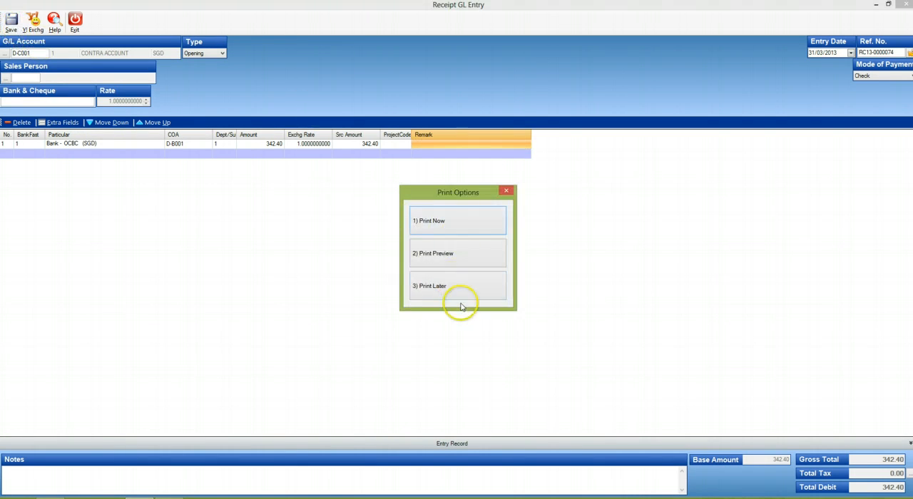
pyautogui.click(461, 289)
pyautogui.click(538, 288)
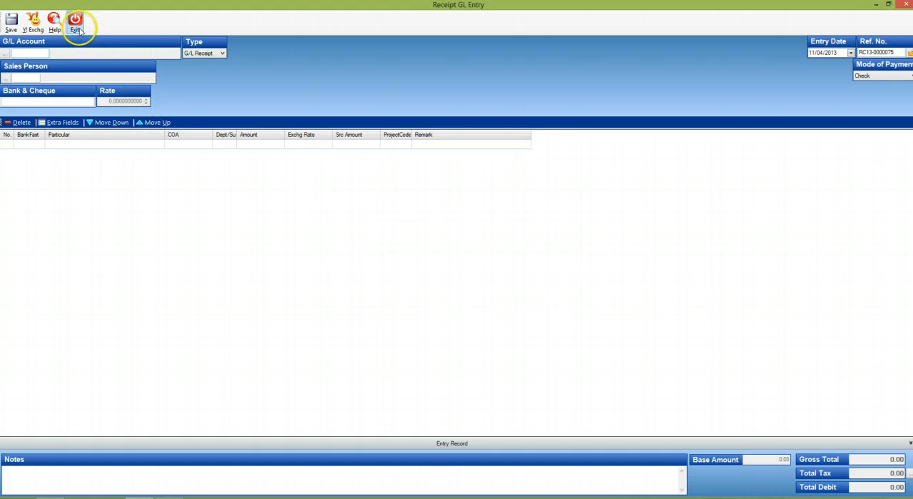
pyautogui.click(79, 29)
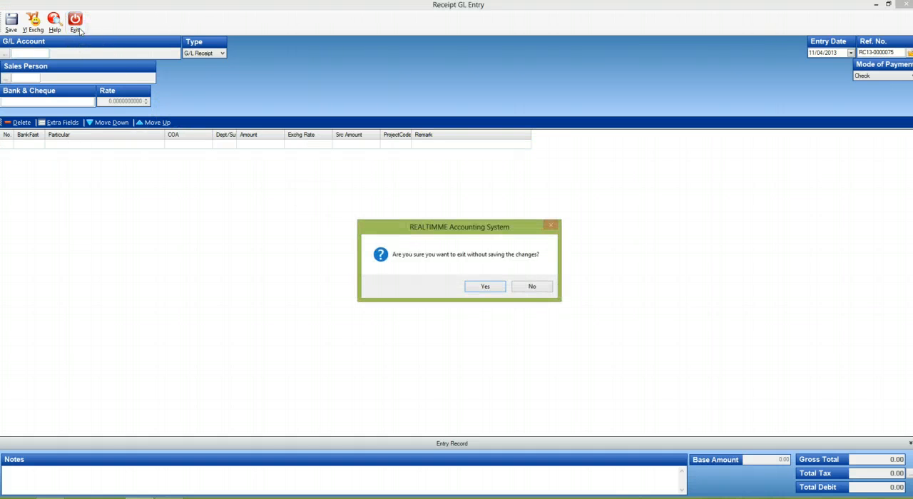
pyautogui.click(494, 285)
pyautogui.press('Escape')
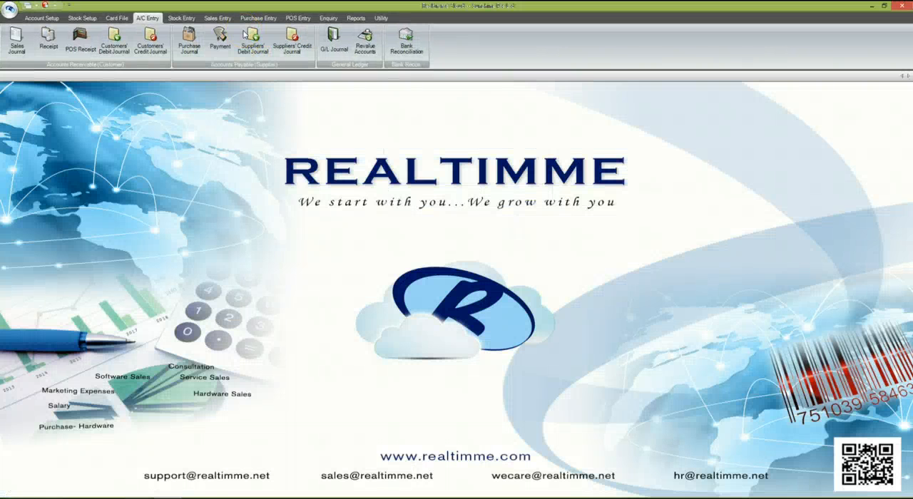
# Create a new G/L payment to ABC Pte Ltd with invoice number 145741
pyautogui.click(148, 21)
pyautogui.click(230, 46)
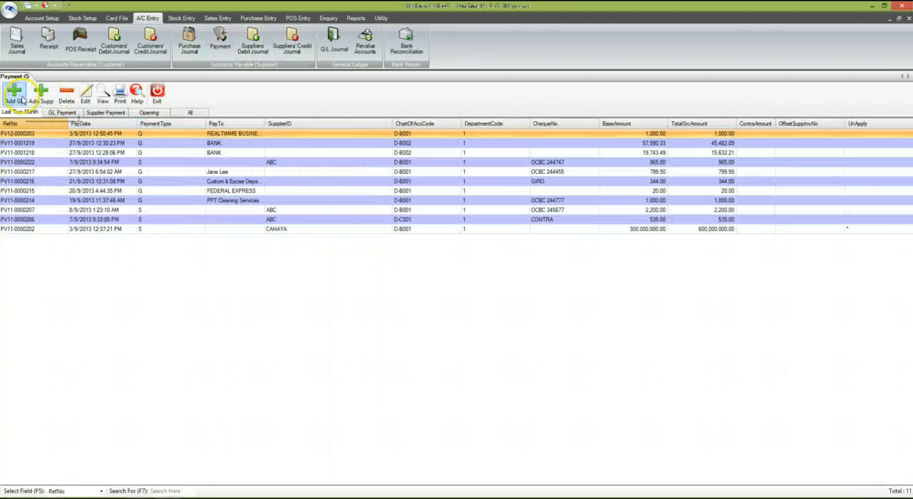
pyautogui.click(16, 93)
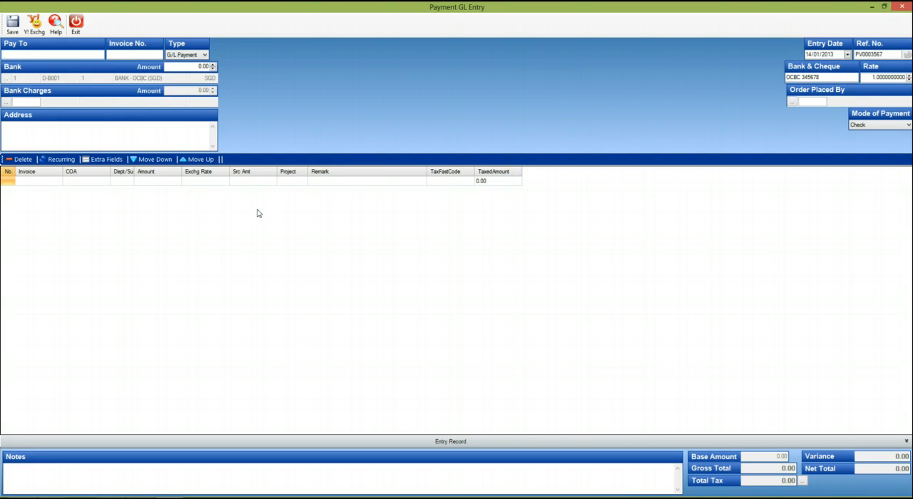
pyautogui.write('ABC Pte Ltd')
pyautogui.press('Tab')
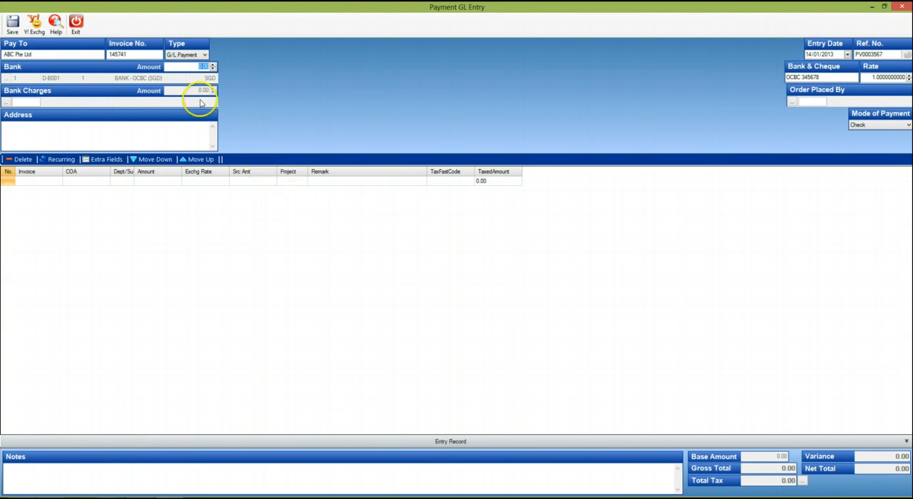
# Set the payment type to Opening and the bank amount to 345.45
pyautogui.click(204, 55)
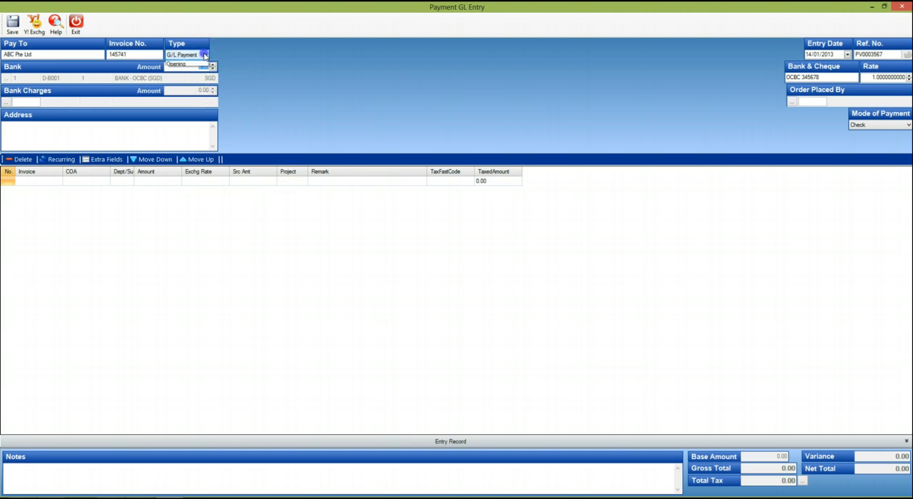
pyautogui.click(184, 71)
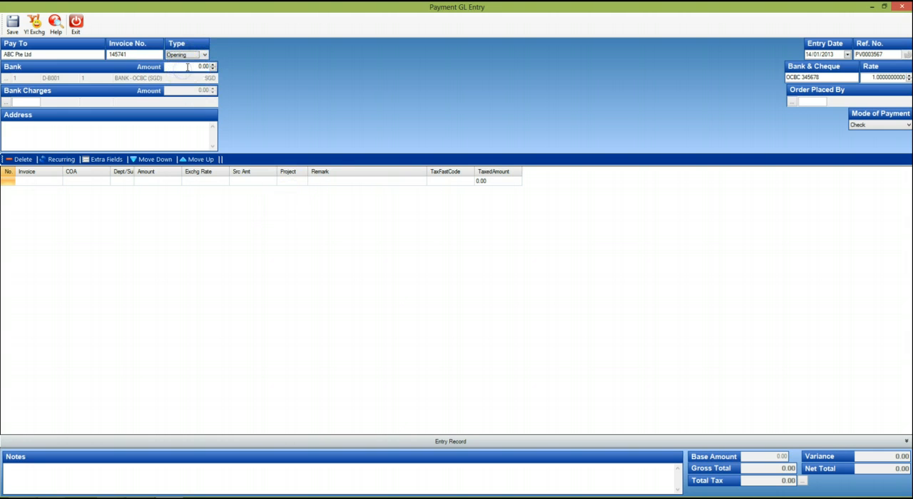
pyautogui.click(186, 67)
pyautogui.write('345.45')
pyautogui.press('Tab')
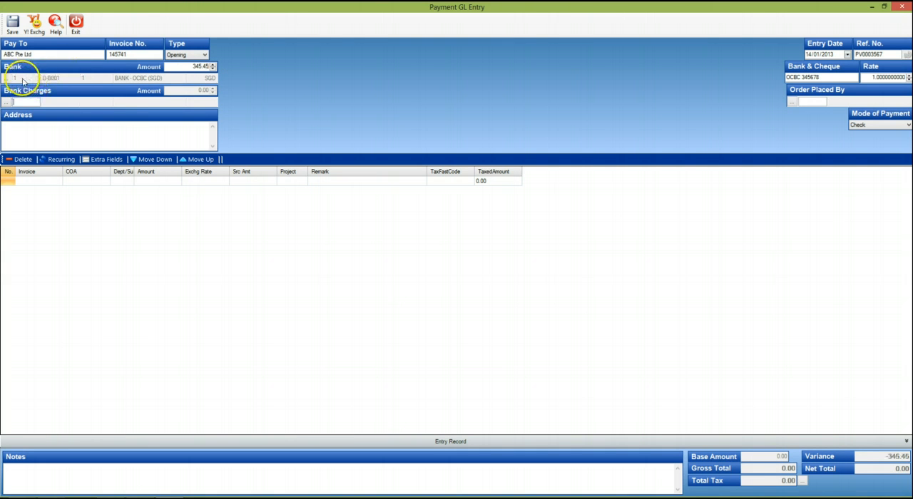
pyautogui.click(22, 79)
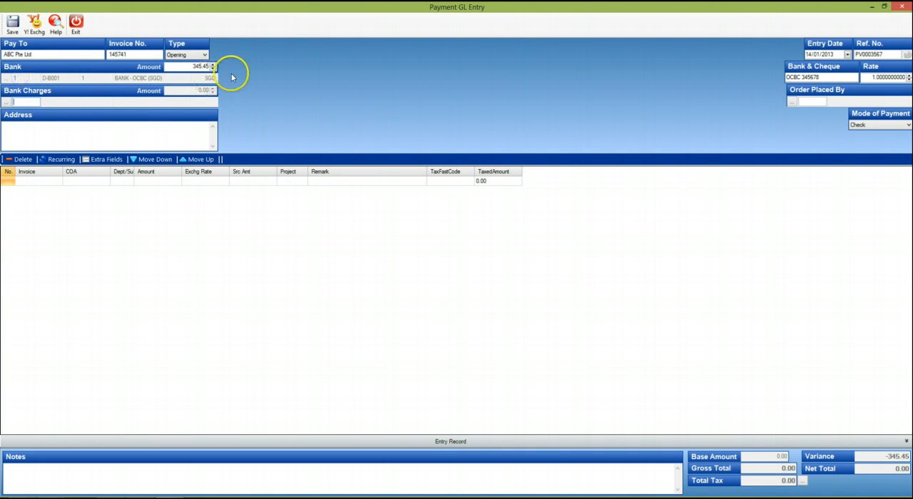
pyautogui.click(830, 55)
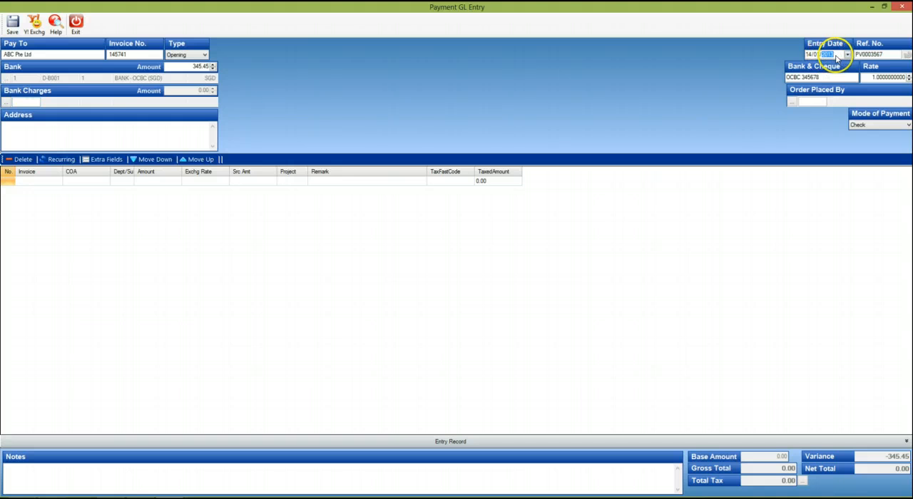
pyautogui.click(871, 55)
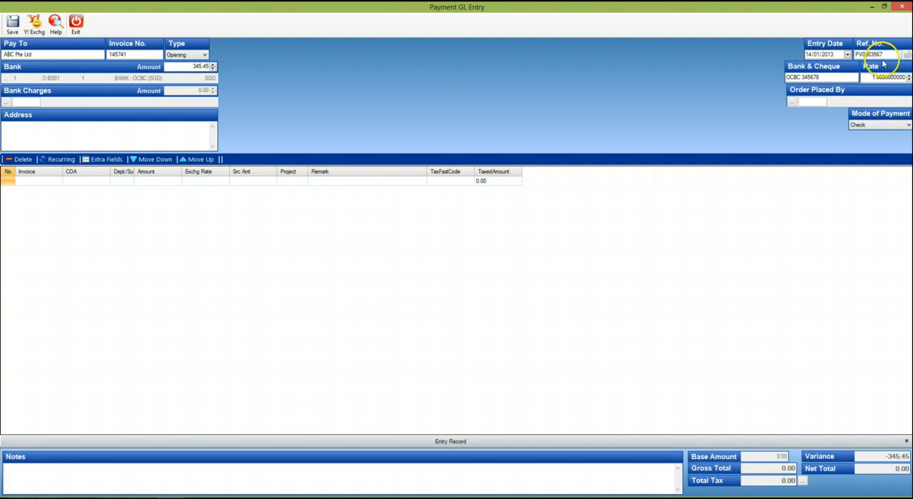
pyautogui.click(848, 78)
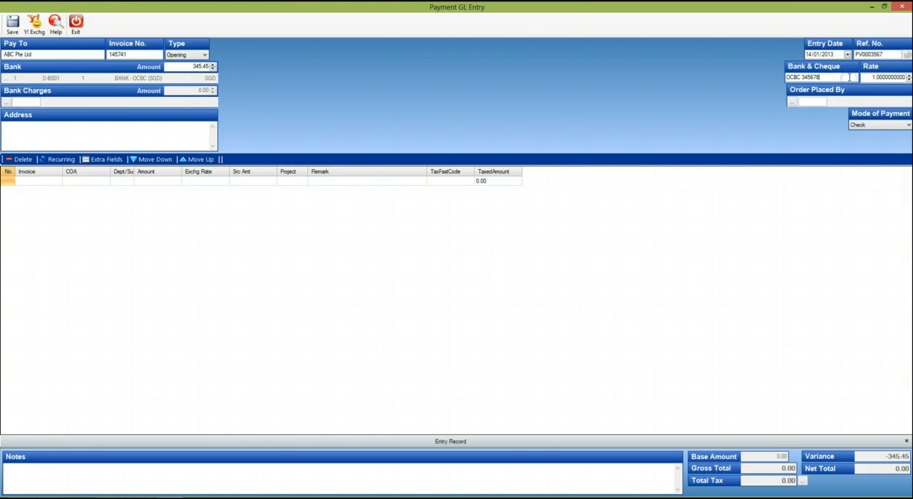
pyautogui.moveTo(849, 78); pyautogui.dragTo(767, 76)
pyautogui.press('Tab')
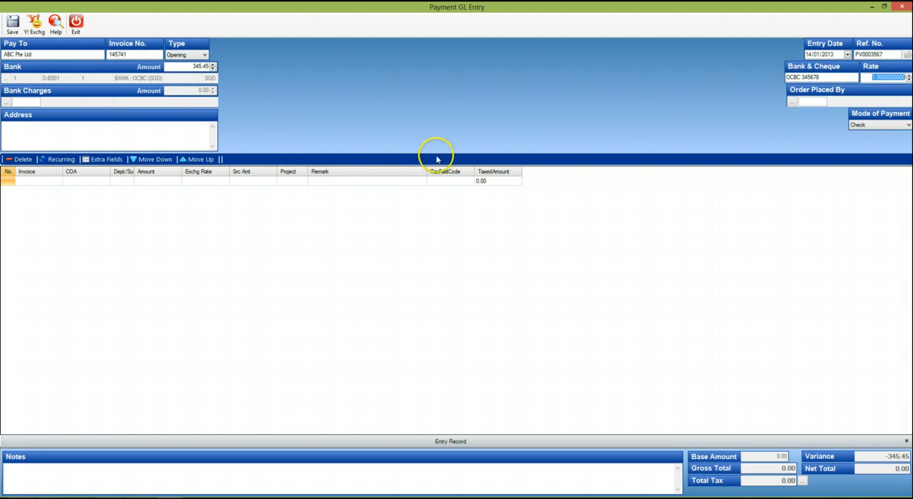
# Add a payment line against the contra account D-C001 with an amount of 345.45
pyautogui.click(81, 183)
pyautogui.click(82, 183)
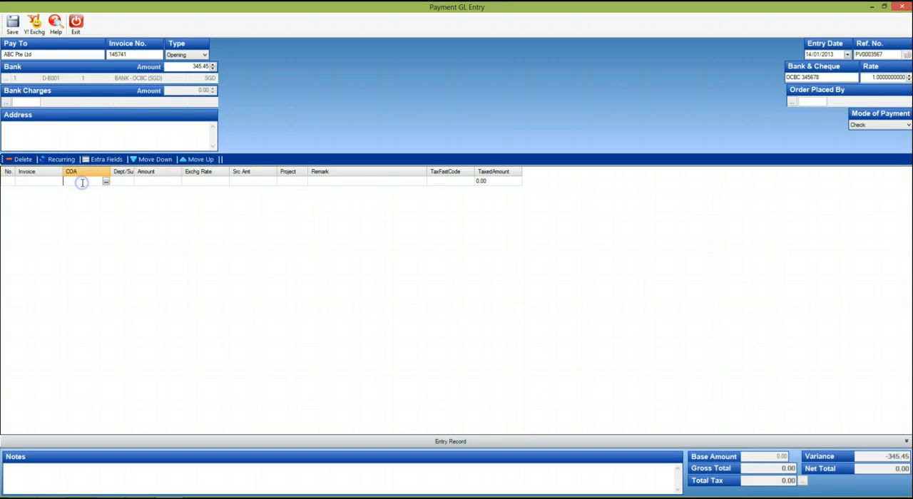
pyautogui.write('cont')
pyautogui.press('Return')
pyautogui.press('Return')
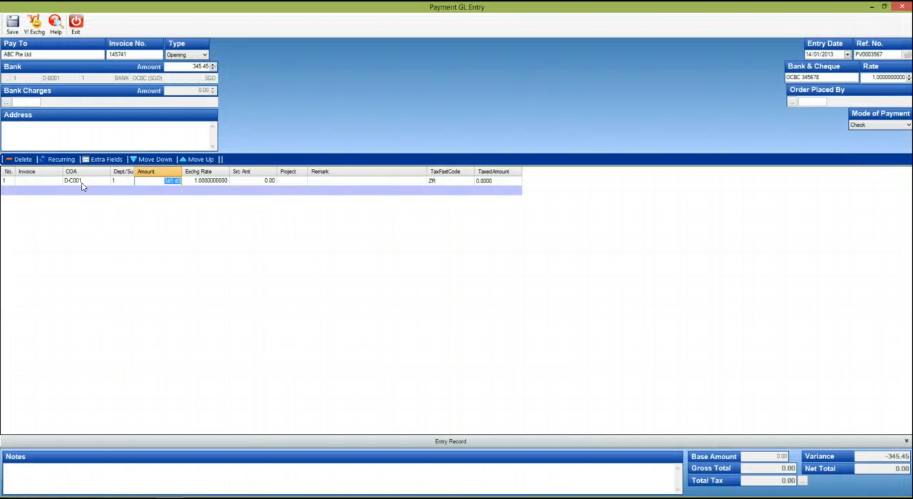
pyautogui.press('Return')
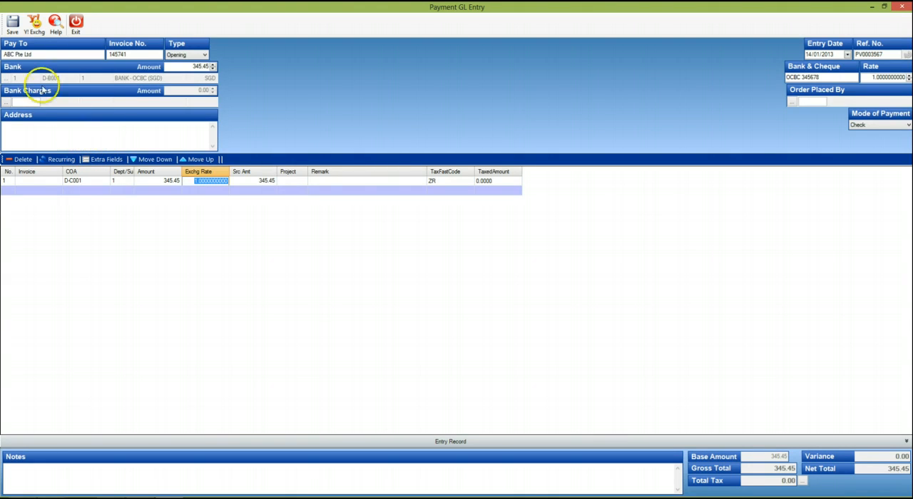
# Save the opening payment to ABC Pte Ltd with the Print Later option and acknowledge the update message
pyautogui.click(13, 29)
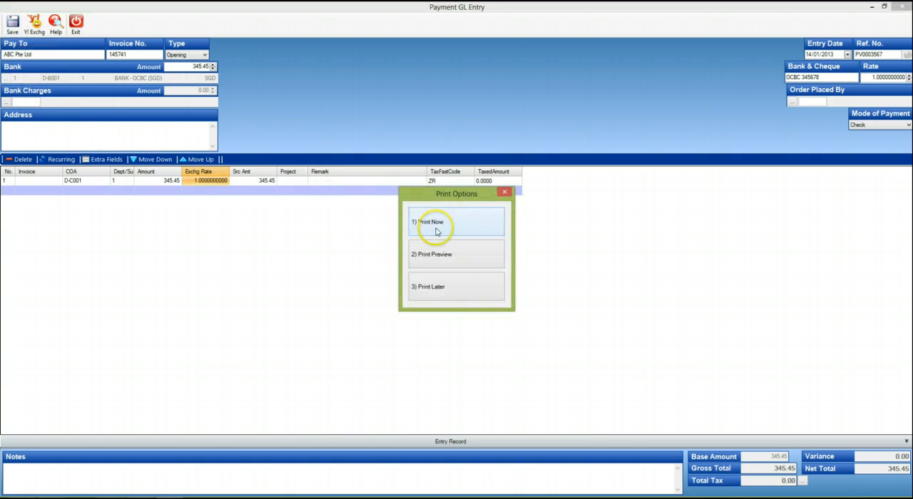
pyautogui.click(468, 288)
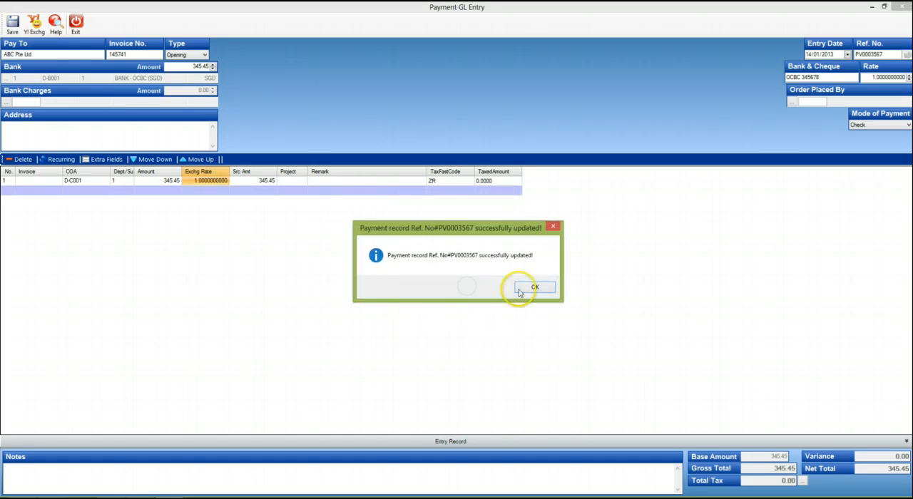
pyautogui.click(528, 287)
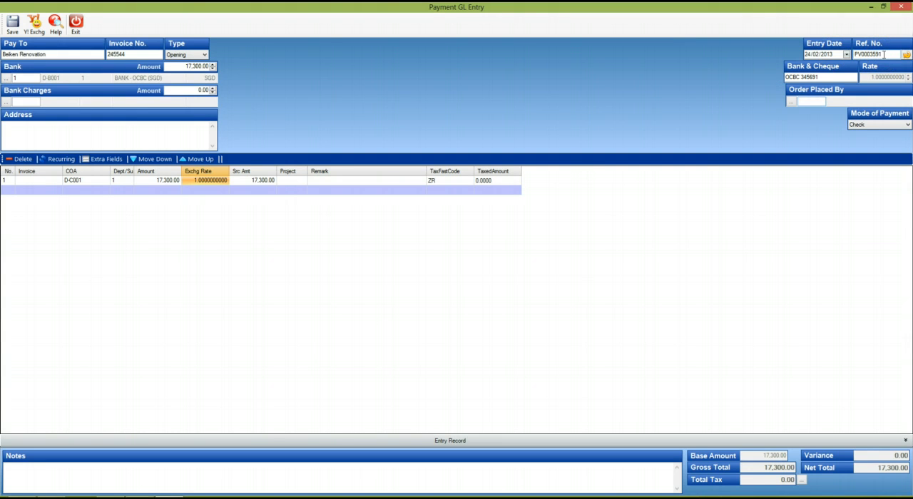
# Save the opening payment to Beiken Renovation with the Print Later option and acknowledge the update message
pyautogui.click(823, 78)
pyautogui.click(12, 24)
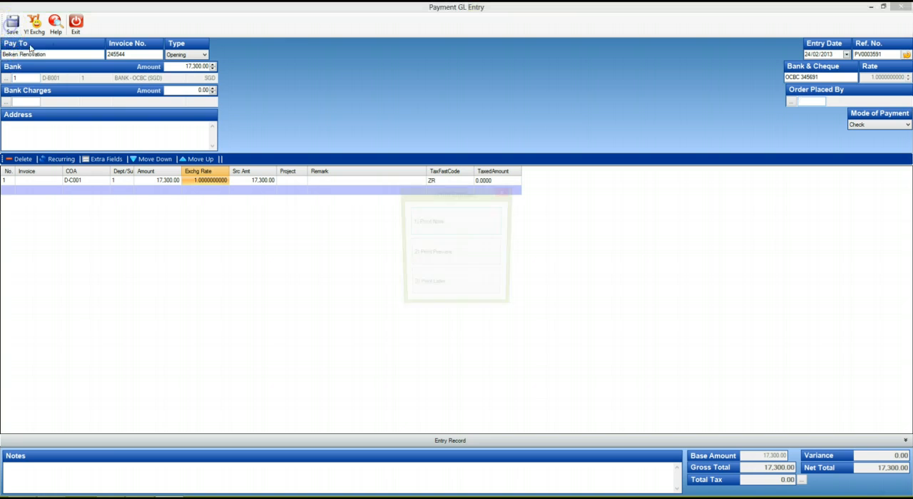
pyautogui.click(456, 286)
pyautogui.click(522, 288)
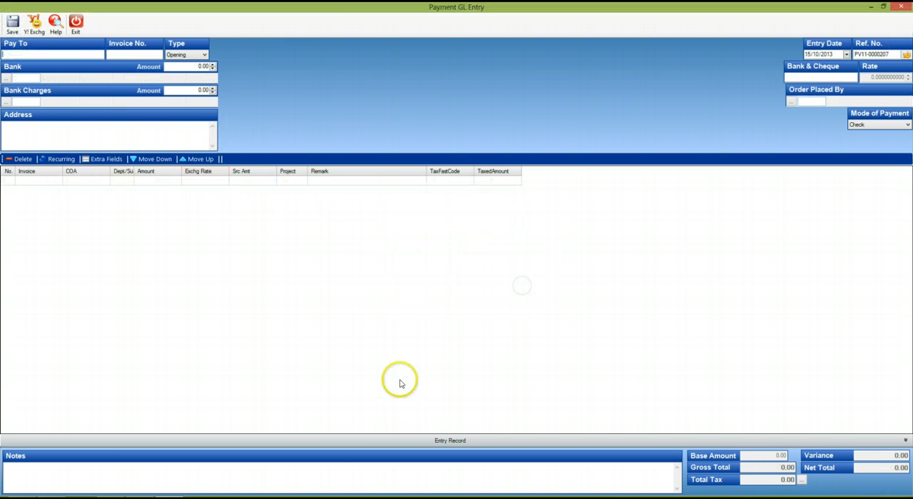
# Filter the payment list to Opening payments and go through the entered records one by one
pyautogui.click(184, 334)
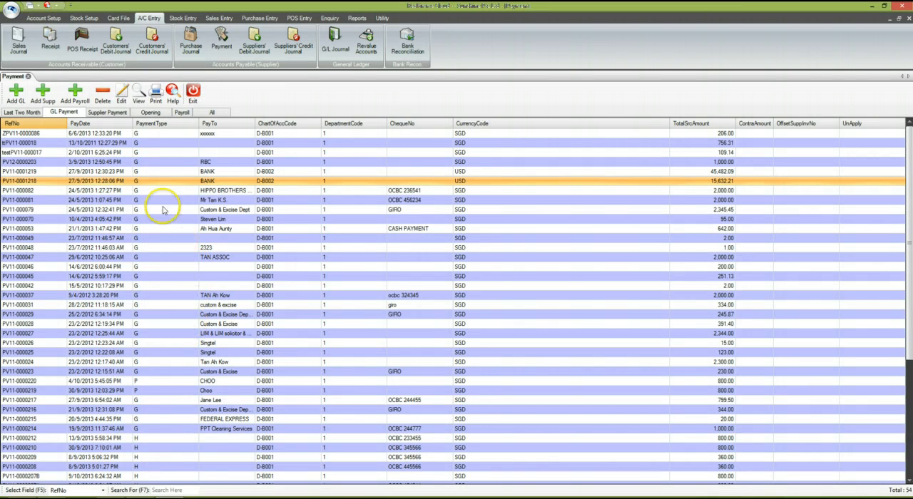
pyautogui.click(151, 112)
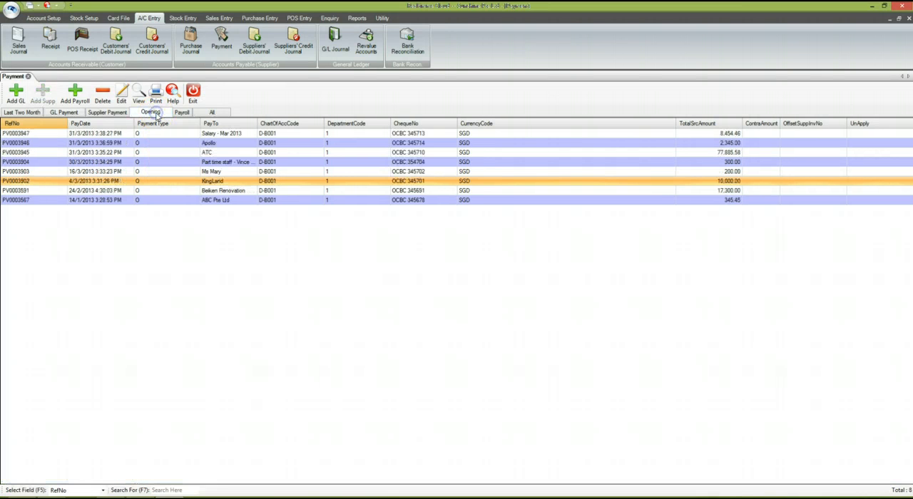
pyautogui.click(164, 144)
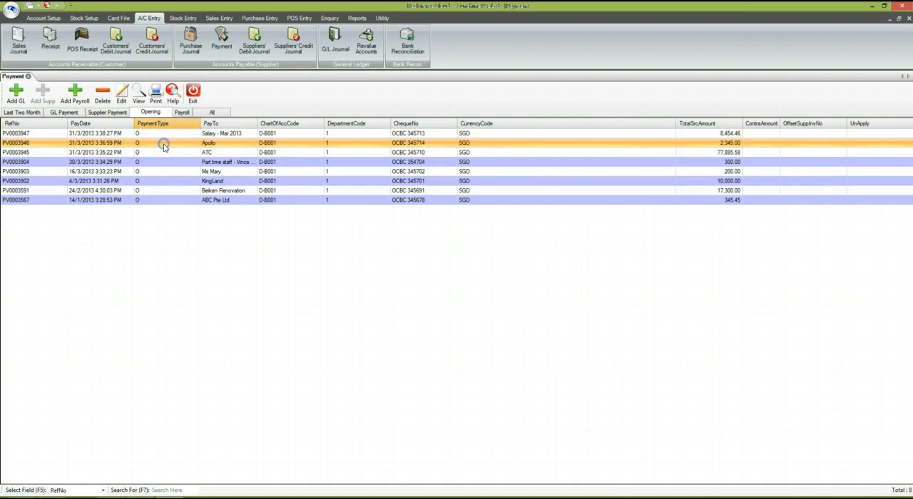
pyautogui.click(165, 152)
pyautogui.click(168, 163)
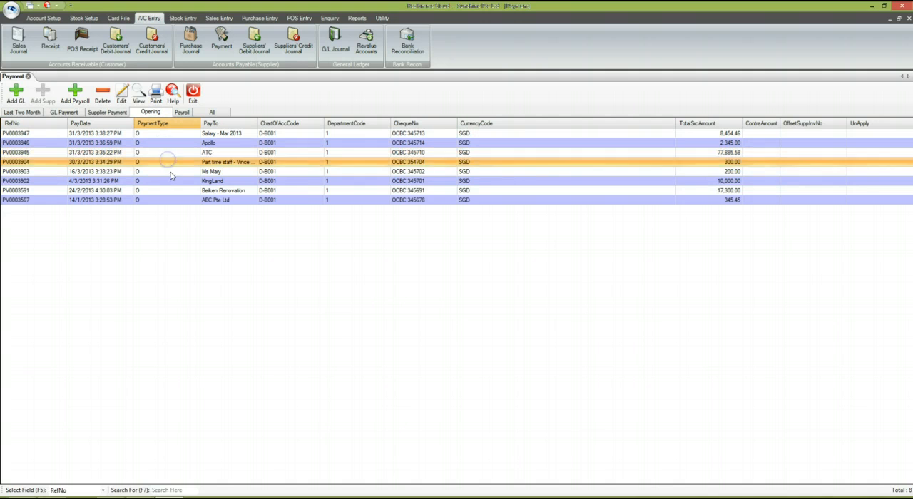
pyautogui.click(170, 172)
pyautogui.click(172, 182)
pyautogui.click(175, 190)
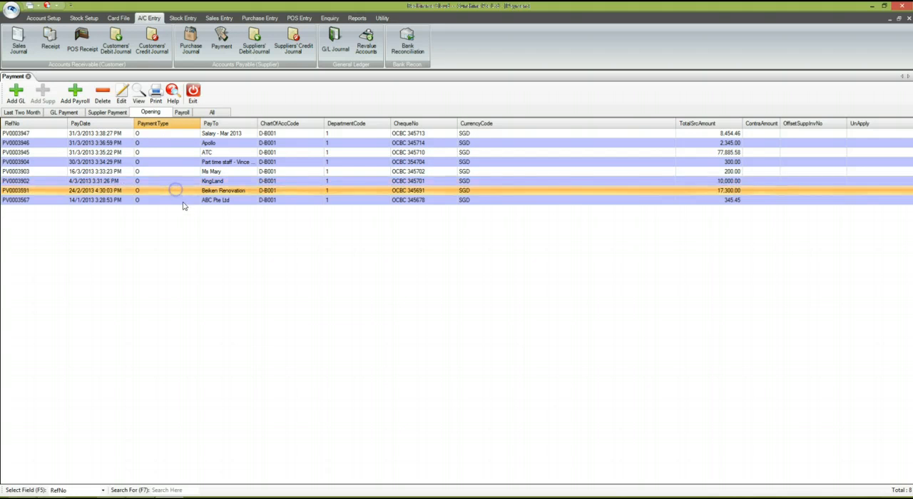
pyautogui.click(184, 201)
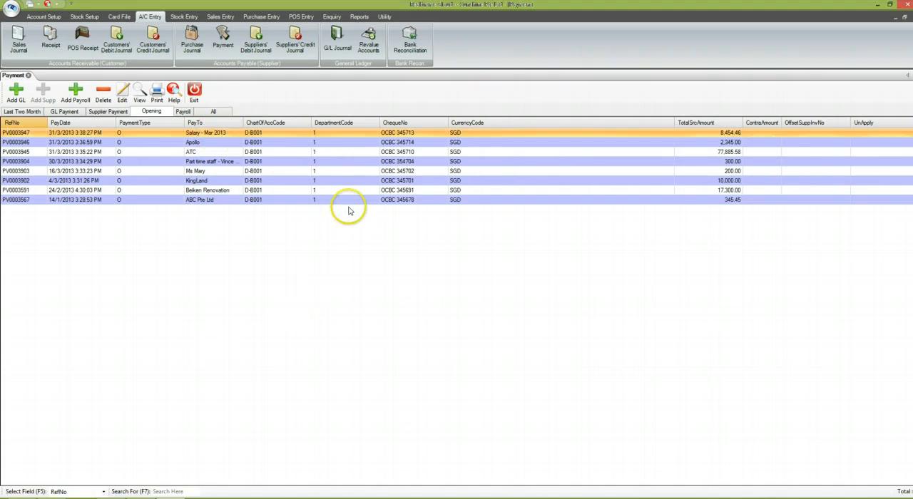
# Start a new bank reconciliation as at Apr/2013 for the Bank - OCBC (SGD) account
pyautogui.click(410, 44)
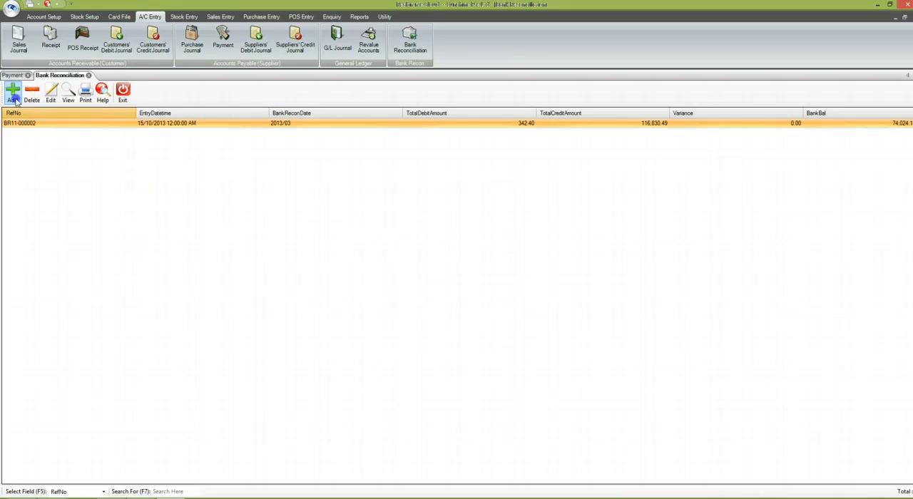
pyautogui.click(12, 93)
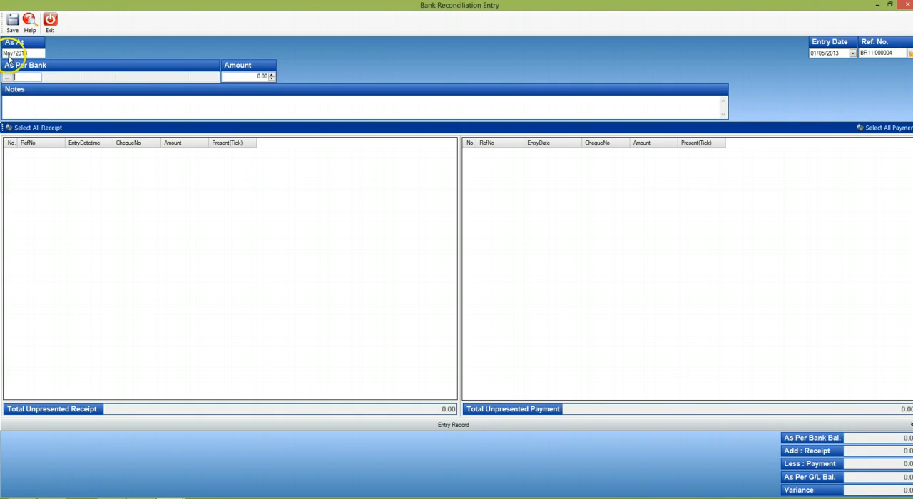
pyautogui.click(9, 55)
pyautogui.click(8, 77)
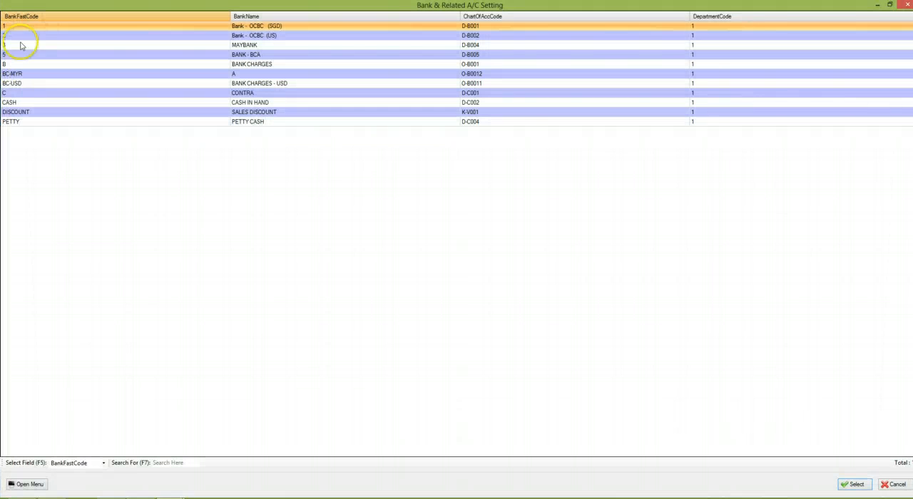
pyautogui.doubleClick(29, 25)
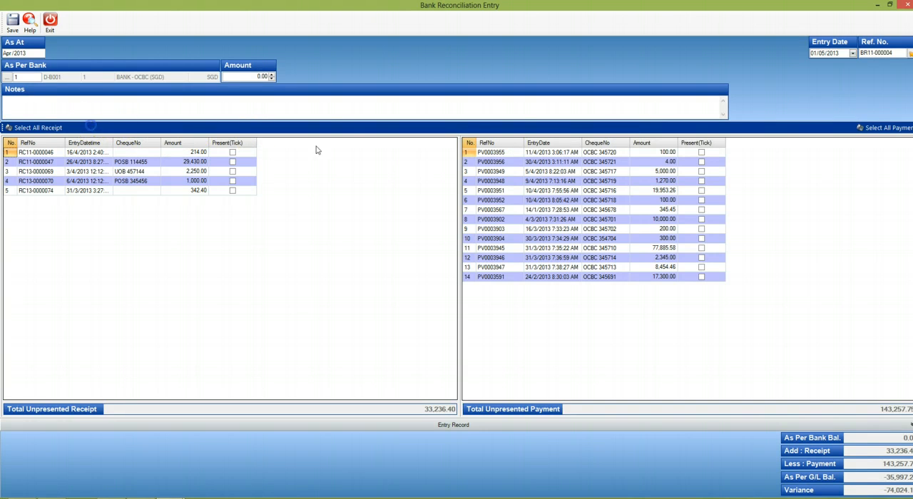
# Sort the unpresented payments by cheque number and check the entry dates of the unpresented receipts
pyautogui.click(621, 143)
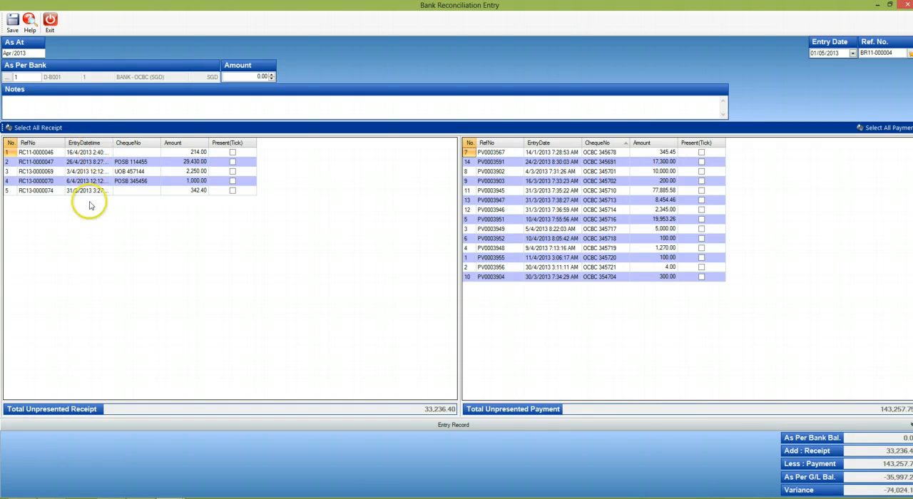
pyautogui.click(56, 192)
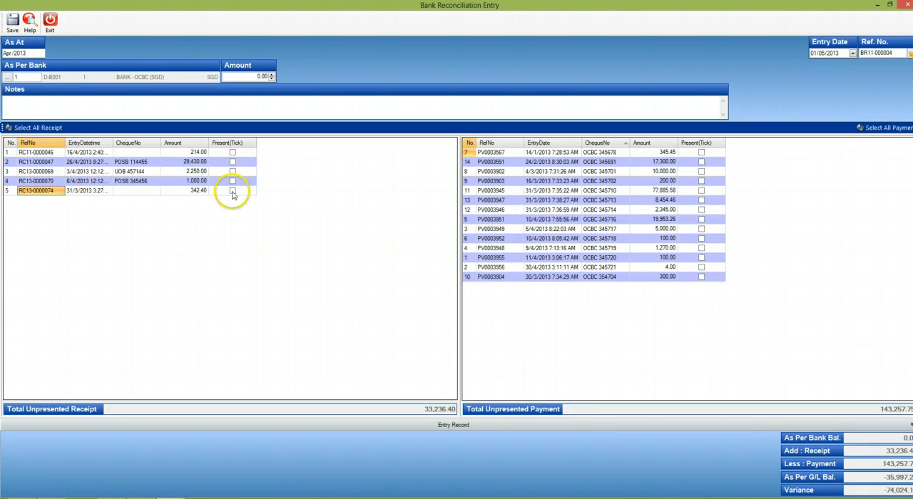
pyautogui.click(93, 162)
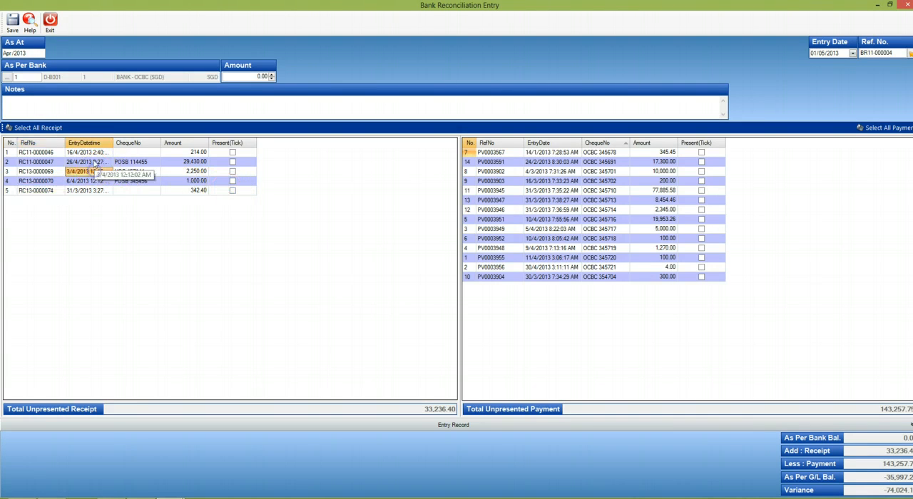
pyautogui.click(89, 191)
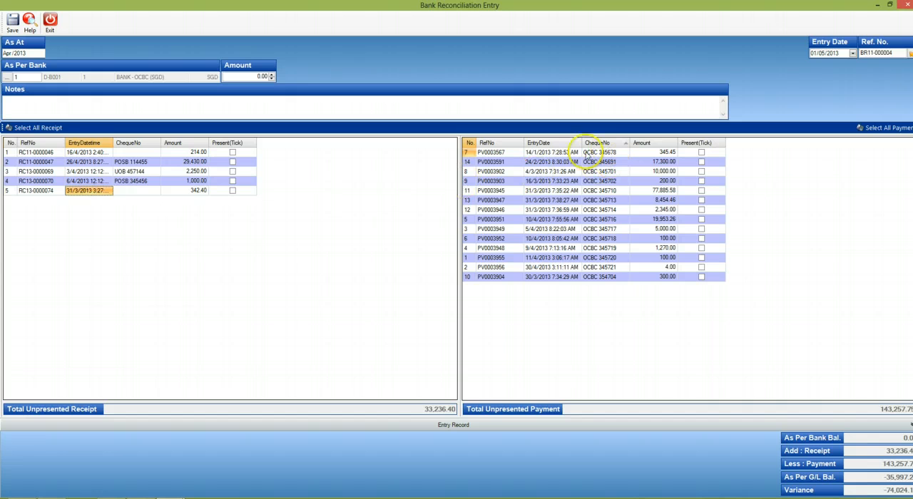
# Go through the entry dates of the unpresented payments in the bank reconciliation
pyautogui.click(540, 152)
pyautogui.click(538, 163)
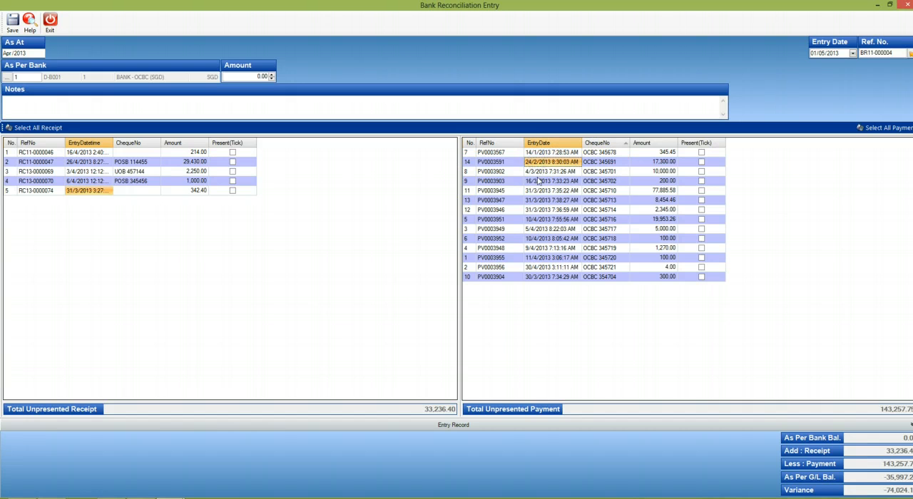
pyautogui.click(539, 172)
pyautogui.click(539, 181)
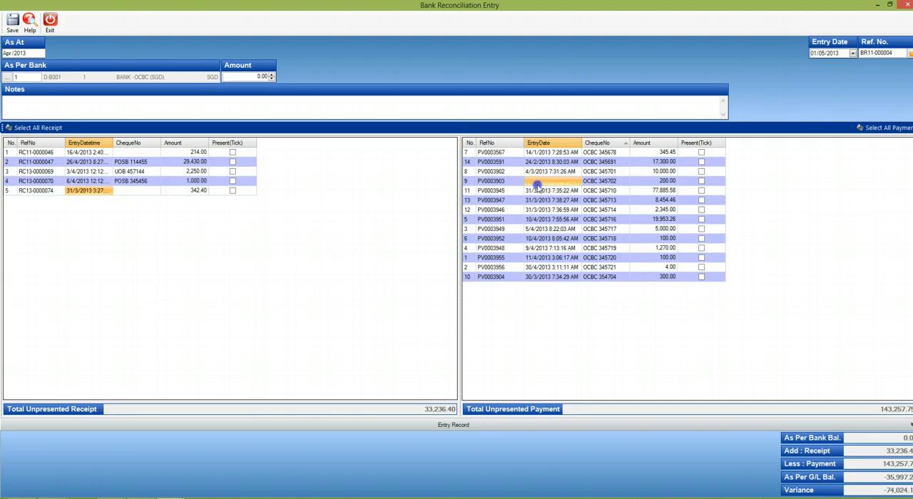
pyautogui.click(539, 191)
pyautogui.click(540, 201)
pyautogui.click(541, 210)
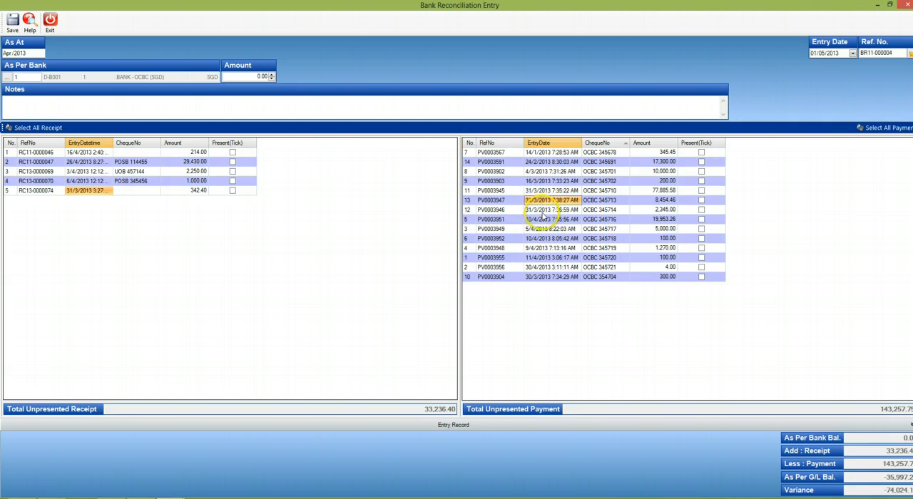
pyautogui.click(544, 220)
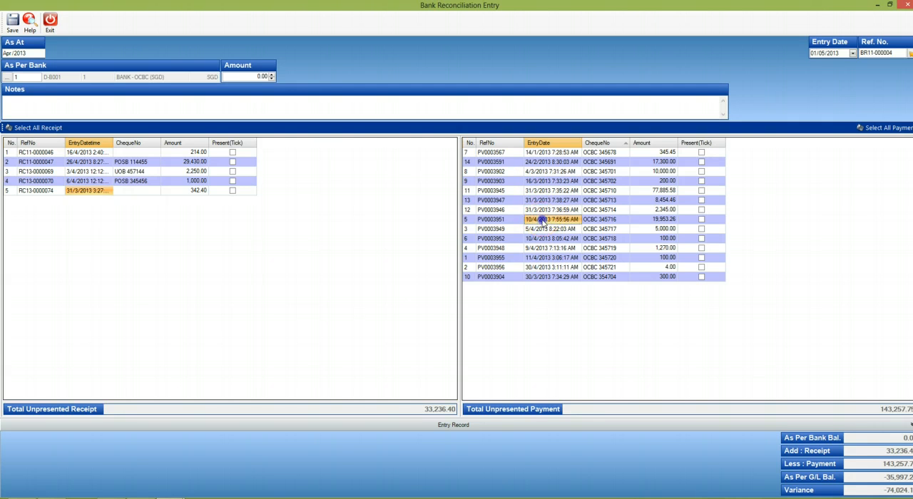
pyautogui.click(543, 230)
pyautogui.click(543, 240)
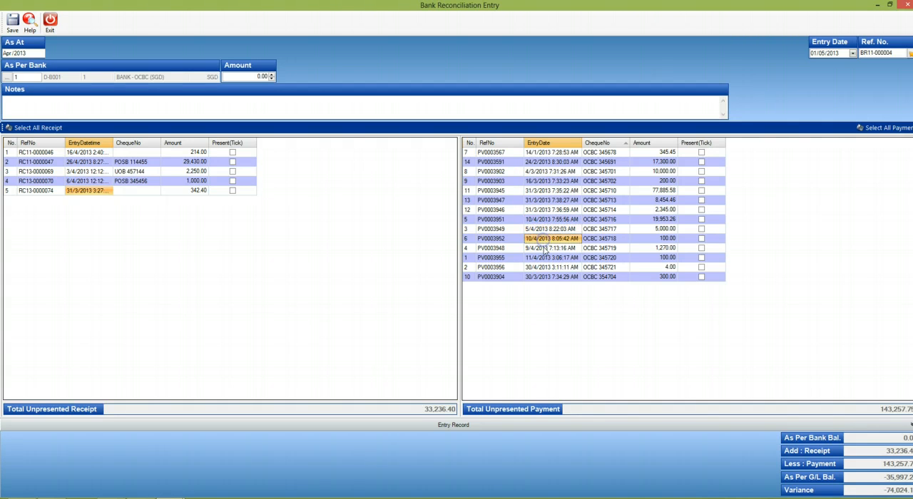
pyautogui.click(545, 249)
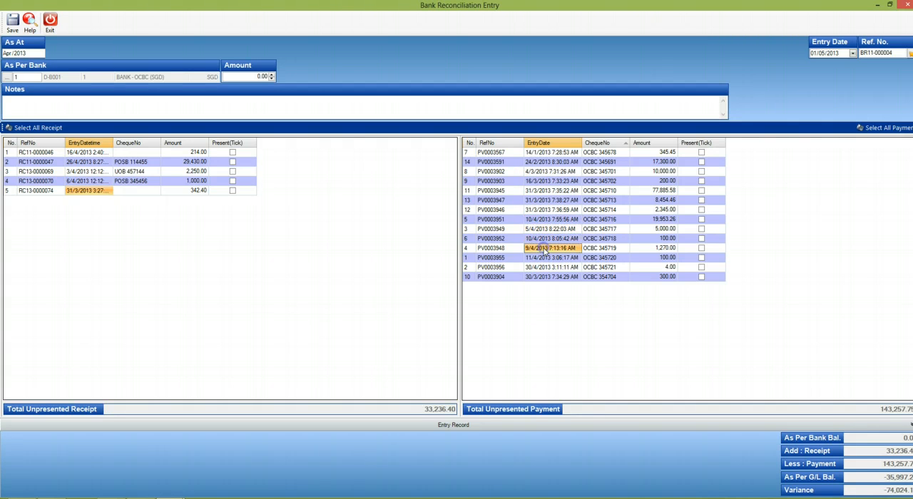
# Mark payments PV0003567, PV0003591, PV0003903, PV0003902, PV0003947 and PV0003951 as presented
pyautogui.click(701, 153)
pyautogui.click(701, 162)
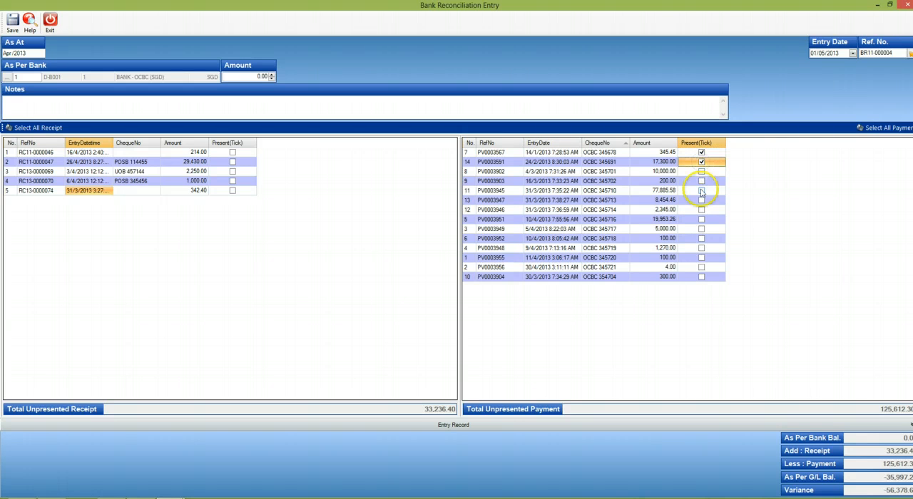
pyautogui.click(701, 181)
pyautogui.click(701, 173)
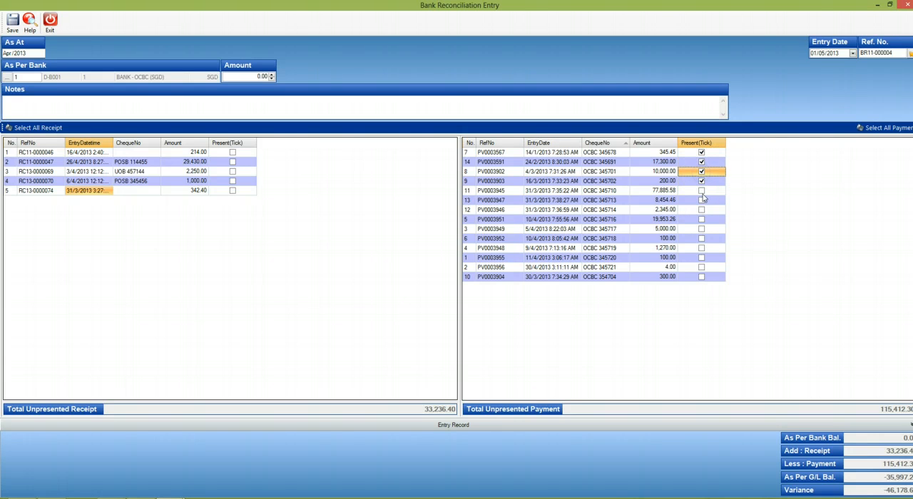
pyautogui.click(701, 200)
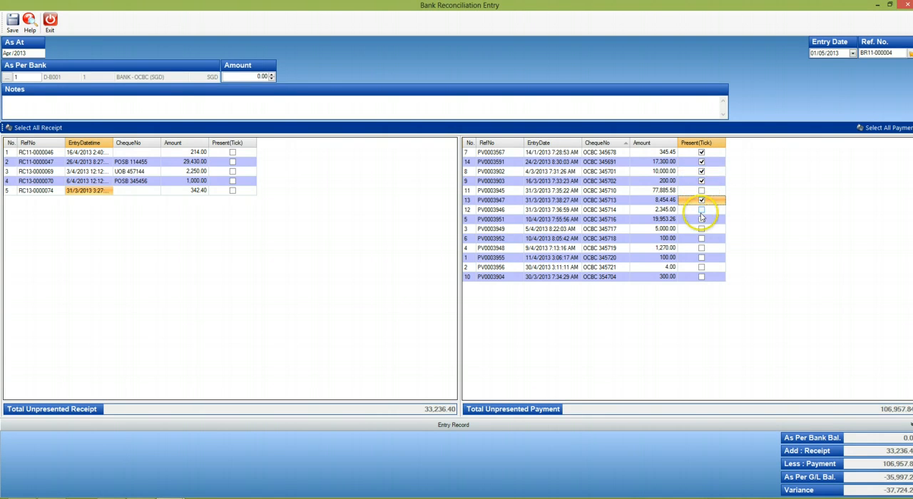
pyautogui.click(701, 219)
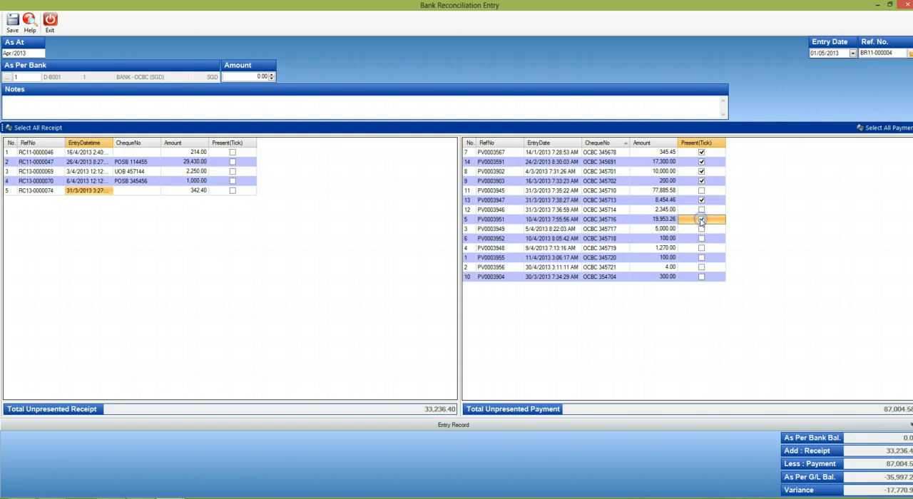
# Exit the bank reconciliation entry without saving the changes and close the reconciliation list
pyautogui.click(53, 30)
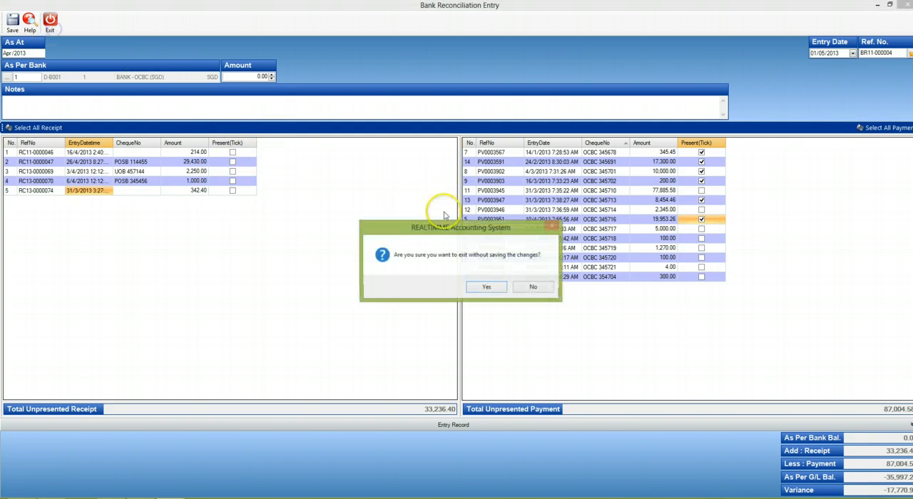
pyautogui.click(486, 285)
pyautogui.click(124, 92)
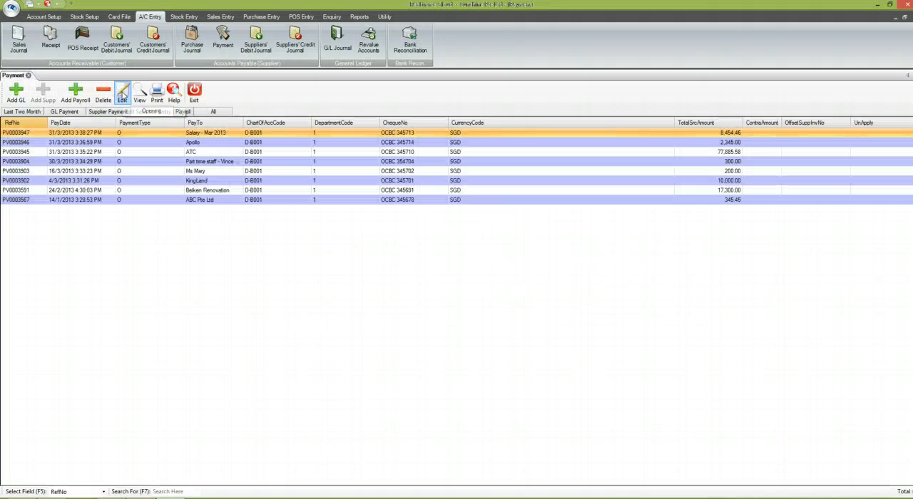